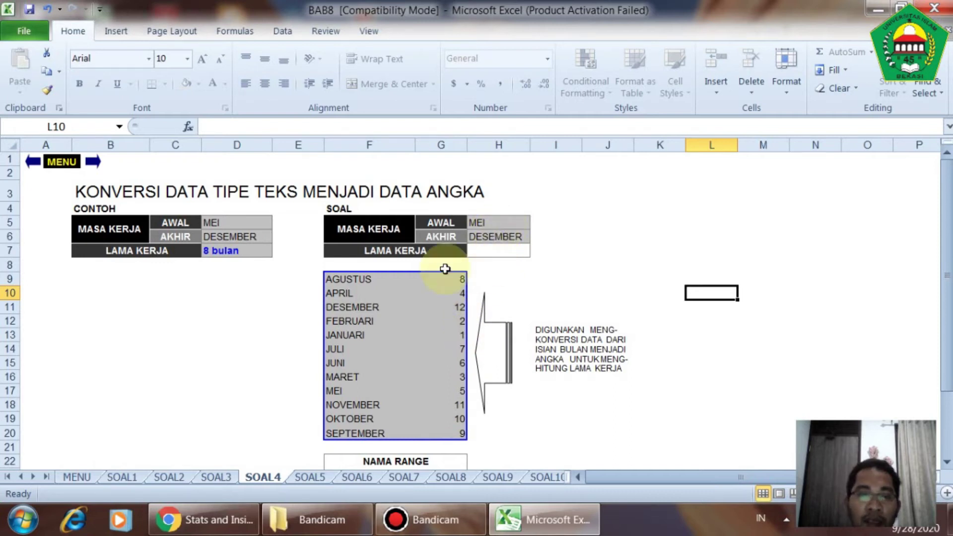
In H7, enter =VLOOKUP(H6,KERJA,2)- to look up end month H6 in the KERJA table
{"action": "left_click", "coordinate": [500, 255]}
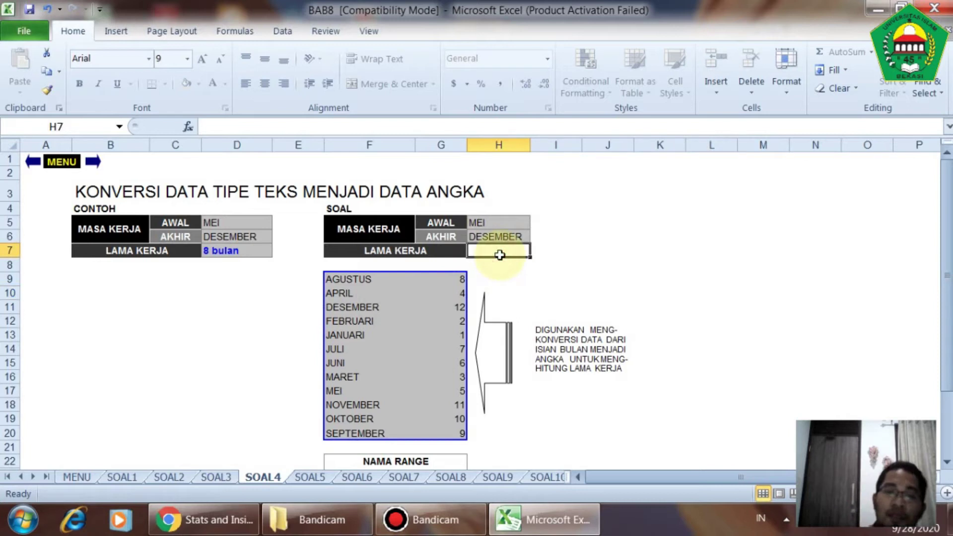
{"action": "type", "text": "=vloo"}
{"action": "key", "text": "Tab"}
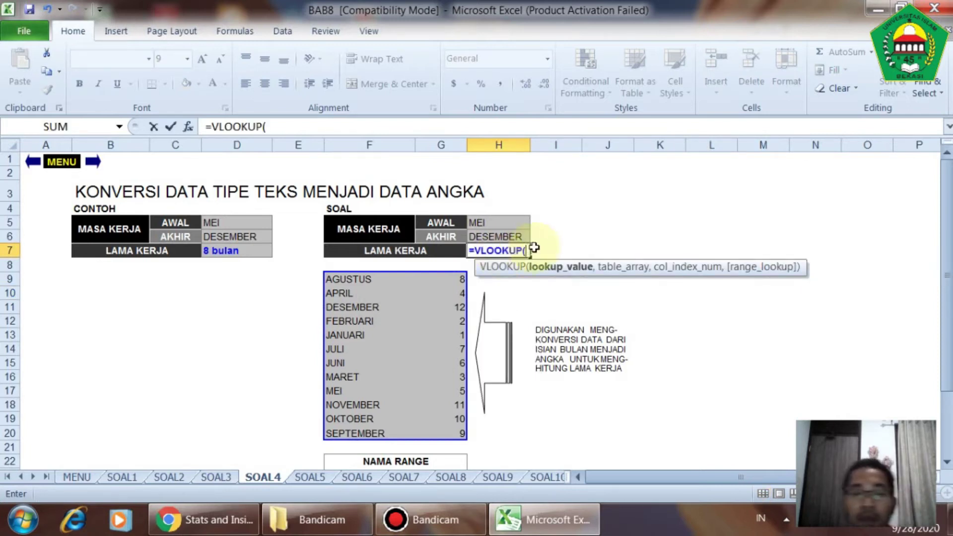
{"action": "left_click", "coordinate": [500, 237]}
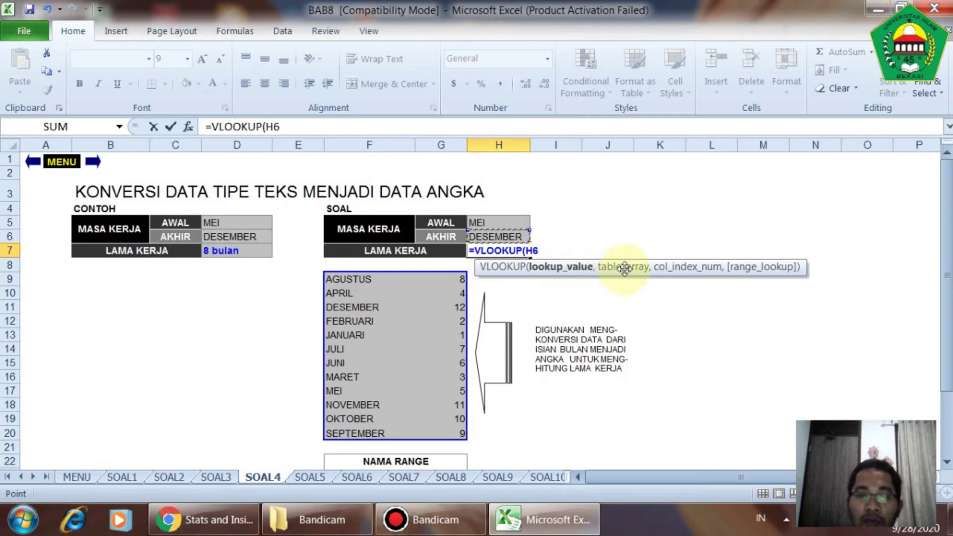
{"action": "type", "text": ","}
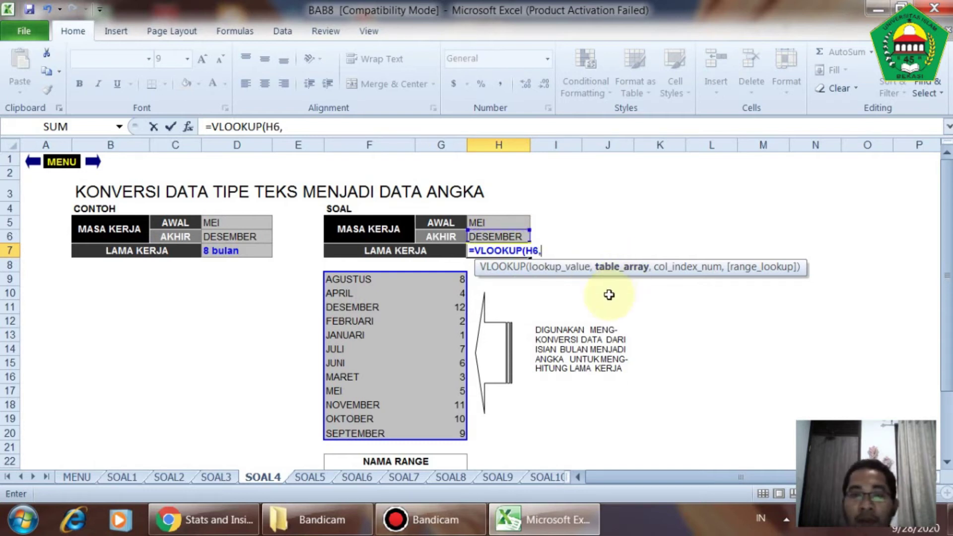
{"action": "left_click_drag", "start_coordinate": [329, 278], "coordinate": [397, 420]}
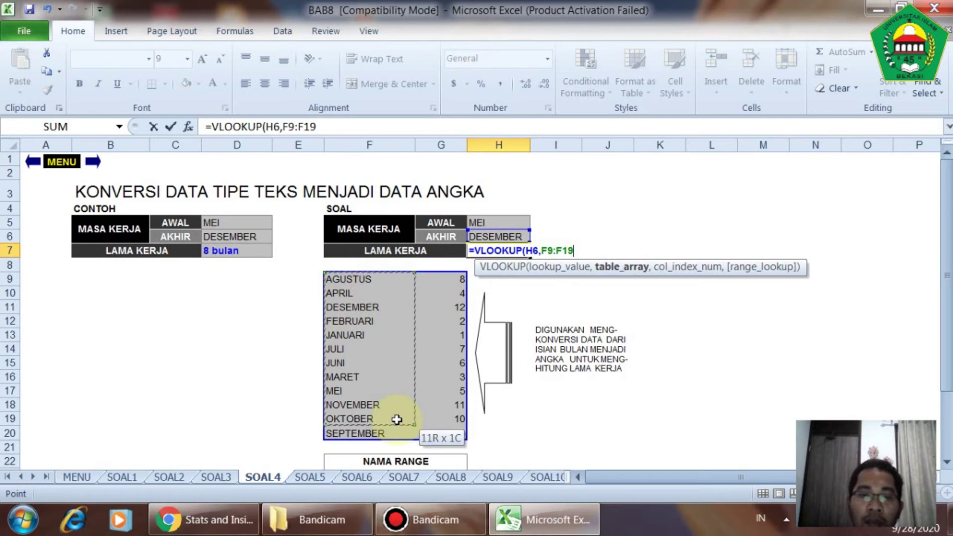
{"action": "mouse_move", "coordinate": [396, 420]}
{"action": "left_mouse_down"}
{"action": "mouse_move", "coordinate": [388, 216]}
{"action": "mouse_move", "coordinate": [425, 319]}
{"action": "left_mouse_up"}
{"action": "scroll", "coordinate": [425, 320], "scroll_direction": "up", "scroll_amount": 2}
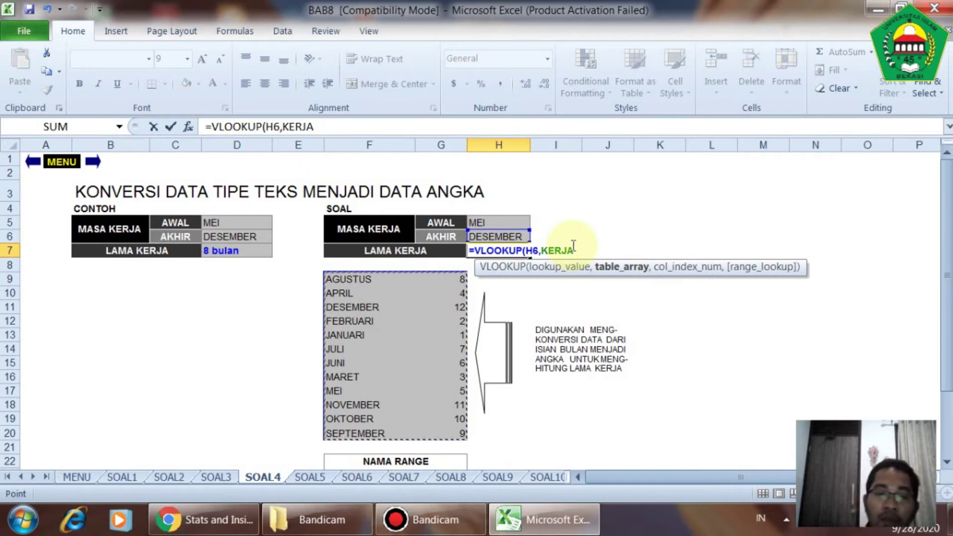
{"action": "type", "text": ","}
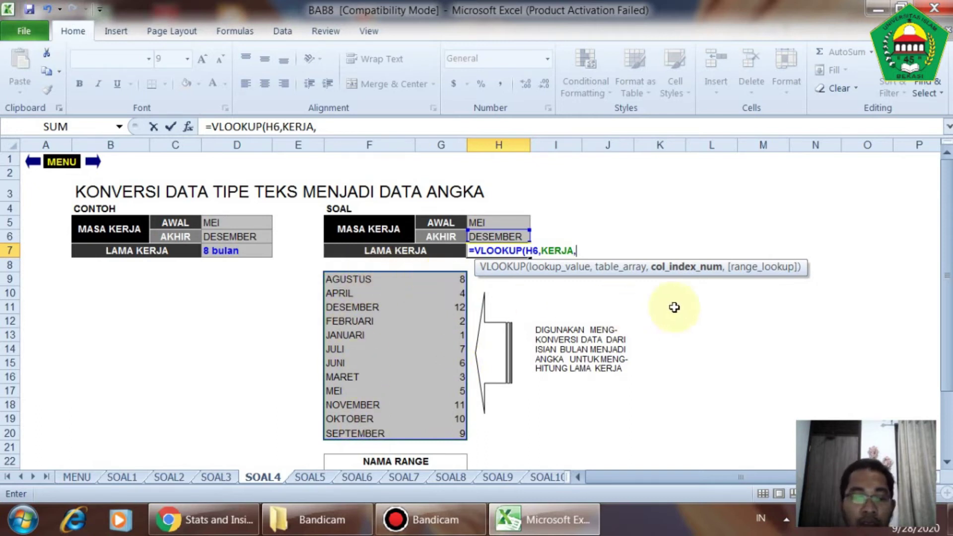
{"action": "type", "text": "2)-"}
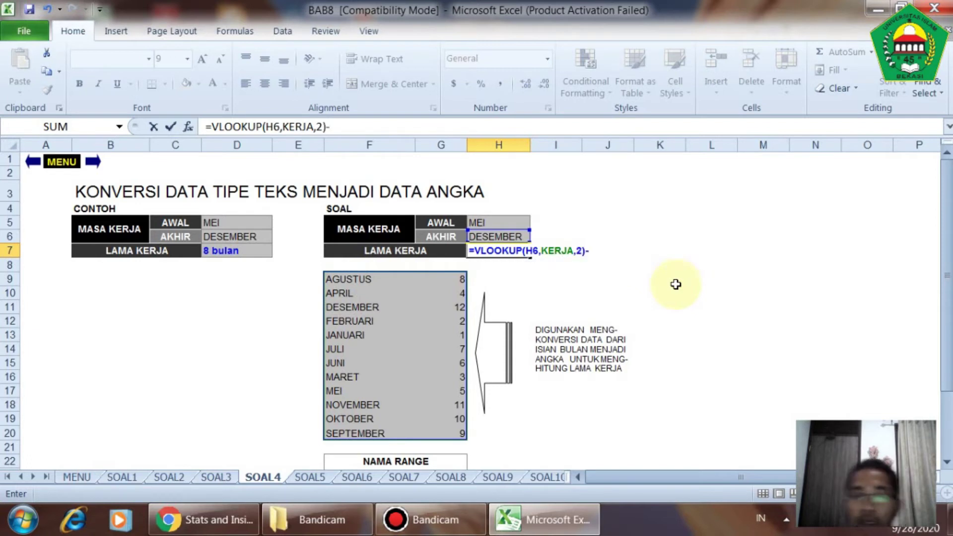
{"action": "type", "text": "vloo"}
Subtract VLOOKUP(H5,KERJA,2) for start month H5 and confirm H7's formula
{"action": "key", "text": "Tab"}
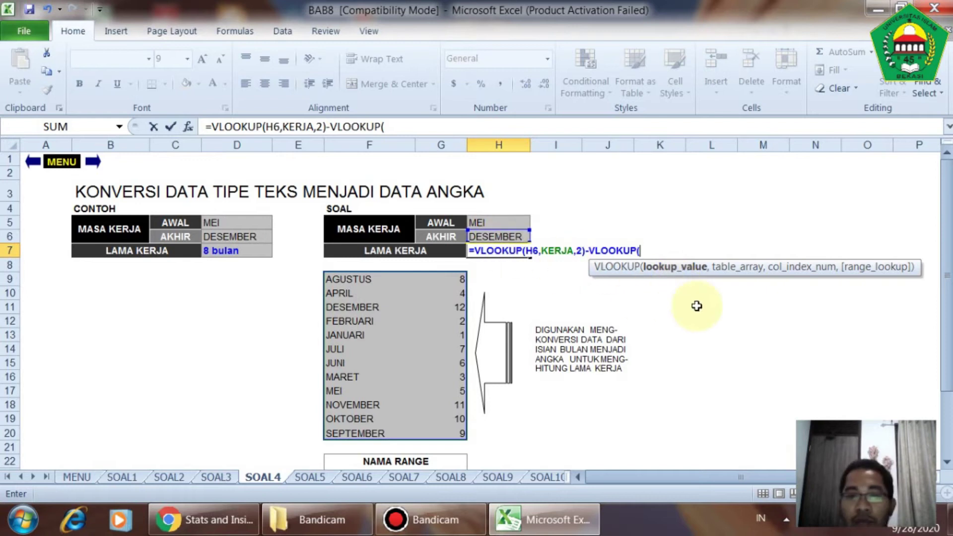
{"action": "left_click", "coordinate": [518, 223]}
{"action": "type", "text": ","}
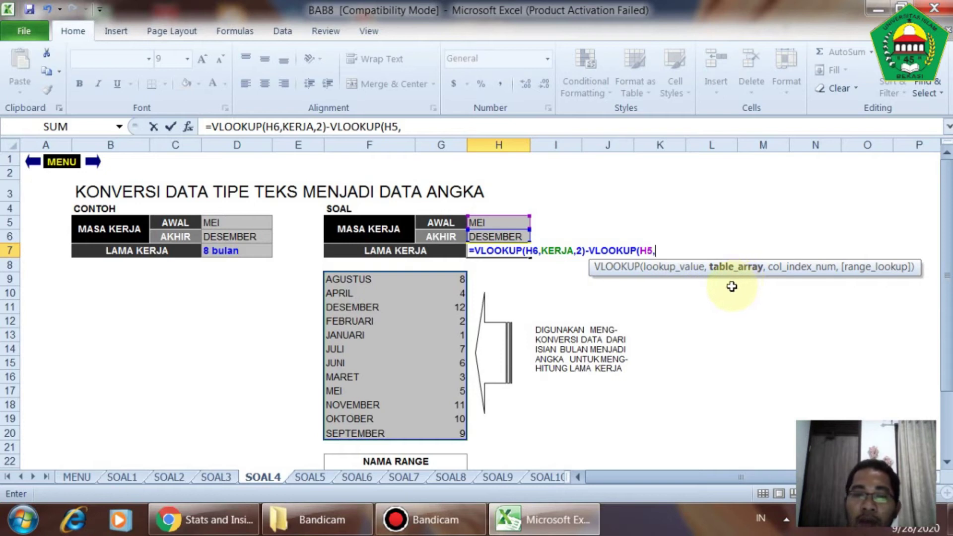
{"action": "left_click_drag", "start_coordinate": [328, 276], "coordinate": [449, 433]}
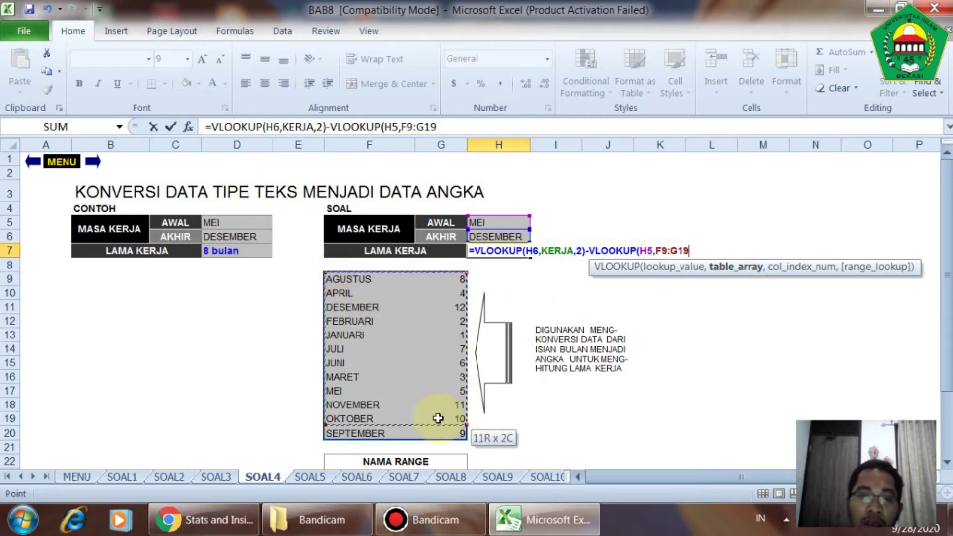
{"action": "type", "text": ",2"}
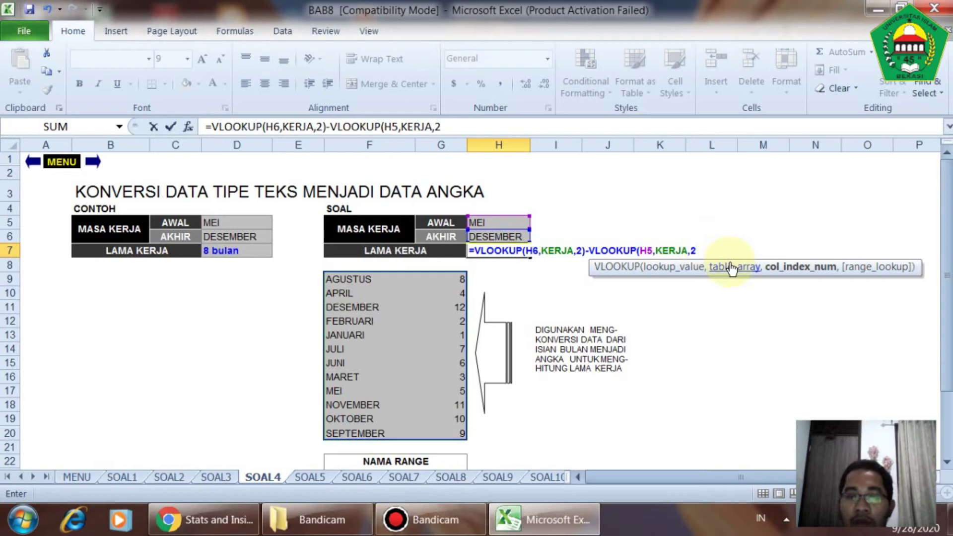
{"action": "type", "text": ")"}
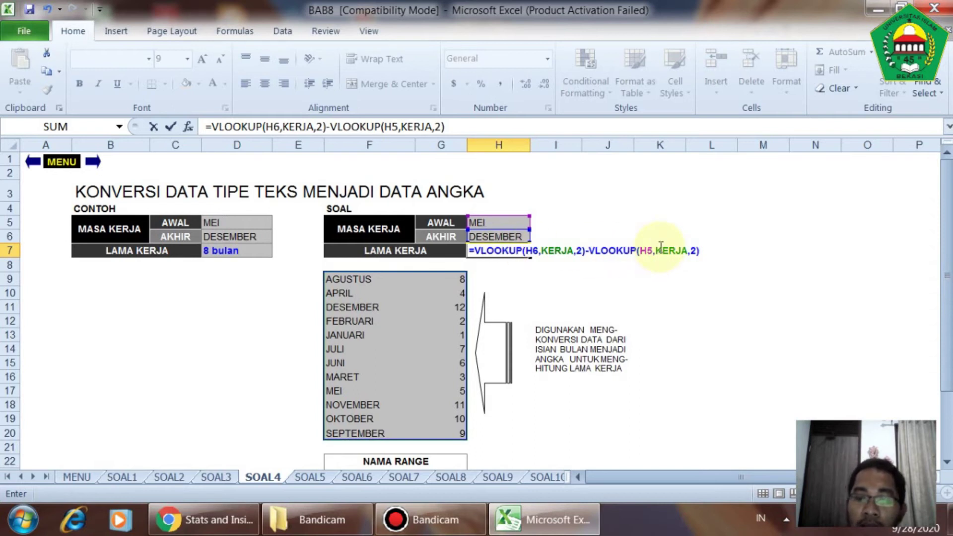
{"action": "key", "text": "Return"}
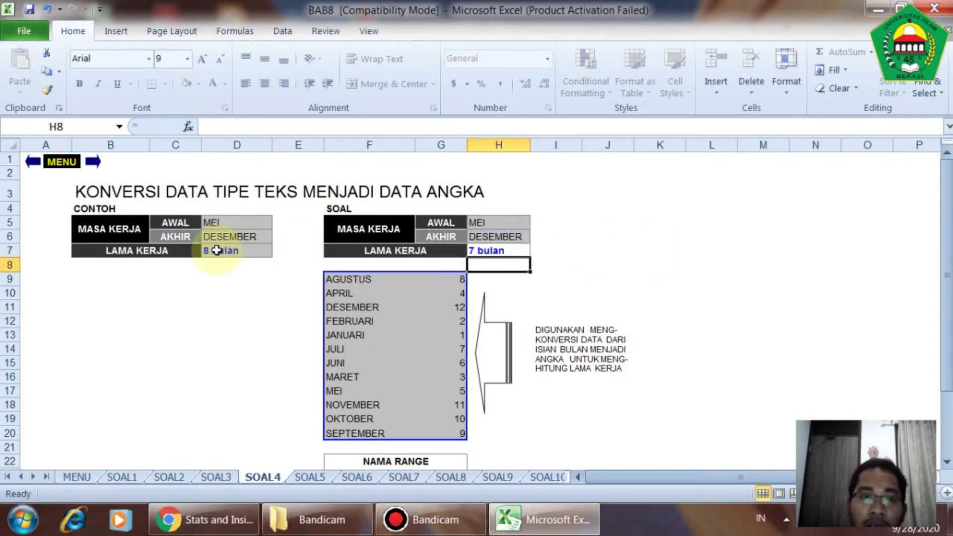
Append +1 to H7's formula so LAMA KERJA shows 8 bulan
{"action": "left_click", "coordinate": [490, 250]}
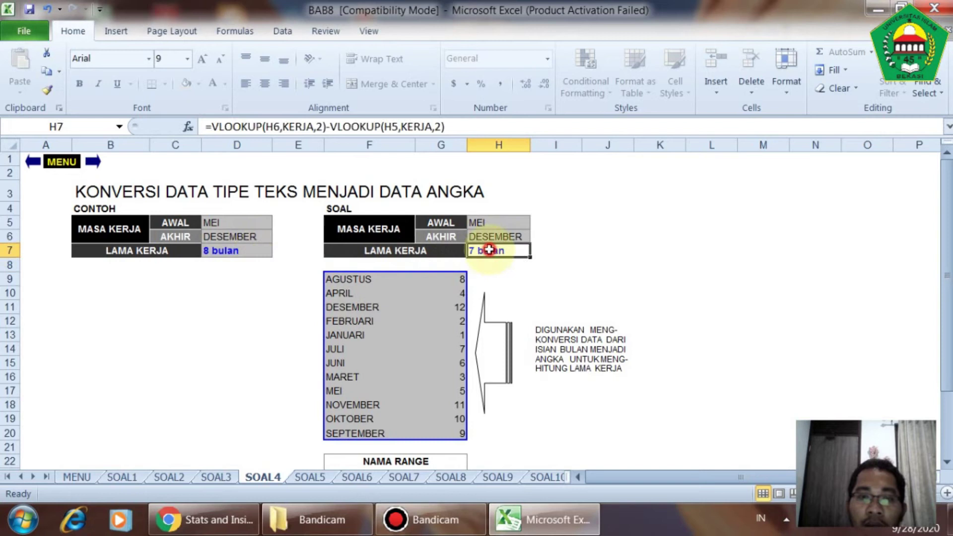
{"action": "double_click", "coordinate": [490, 250]}
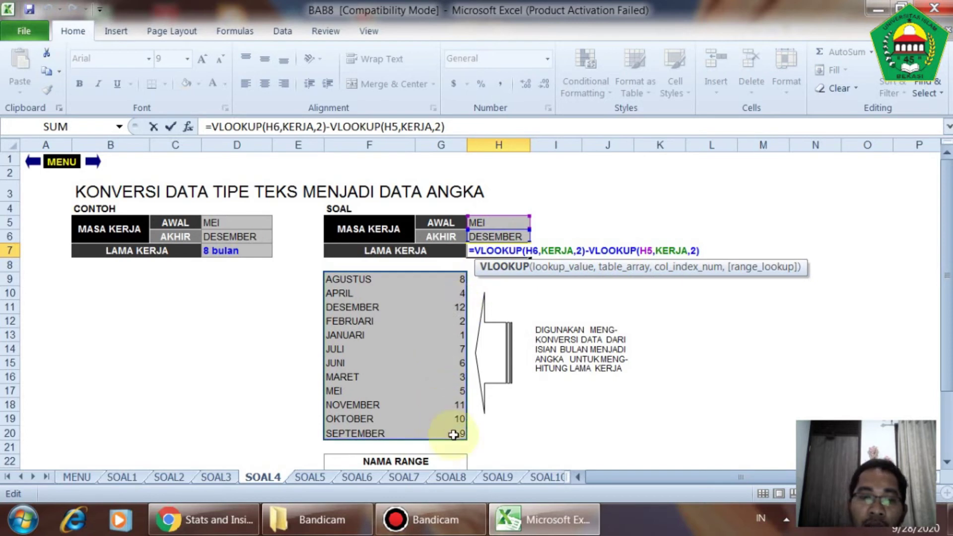
{"action": "left_click", "coordinate": [495, 227]}
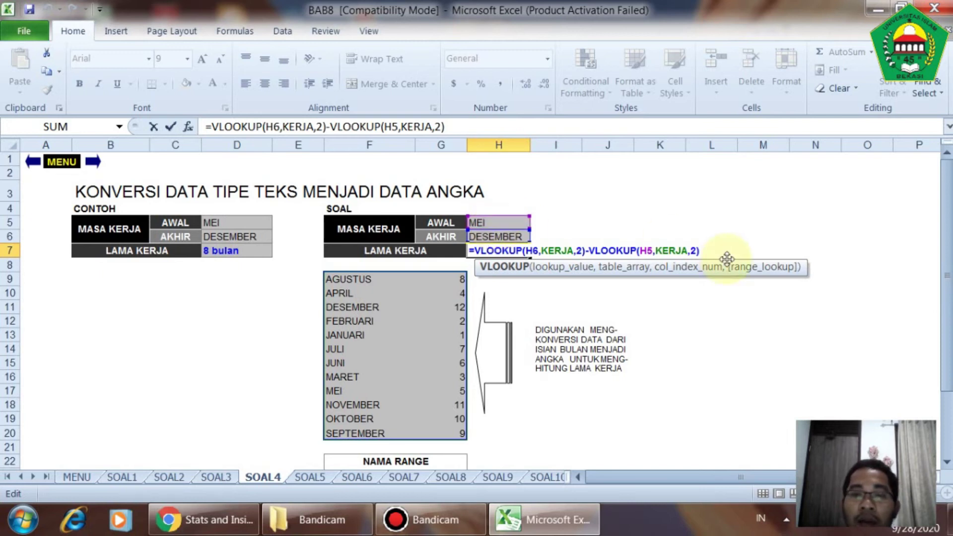
{"action": "left_click", "coordinate": [702, 249]}
{"action": "type", "text": "+1"}
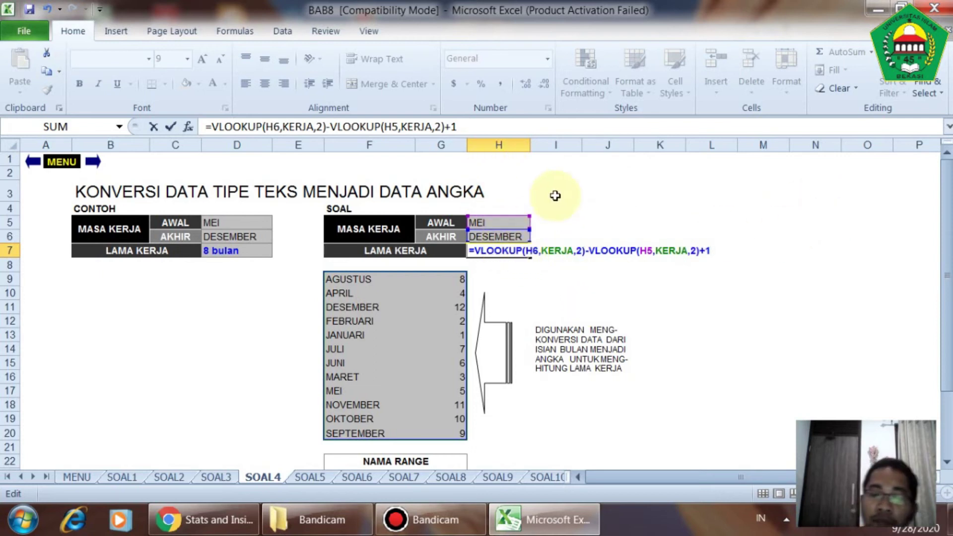
{"action": "key", "text": "Return"}
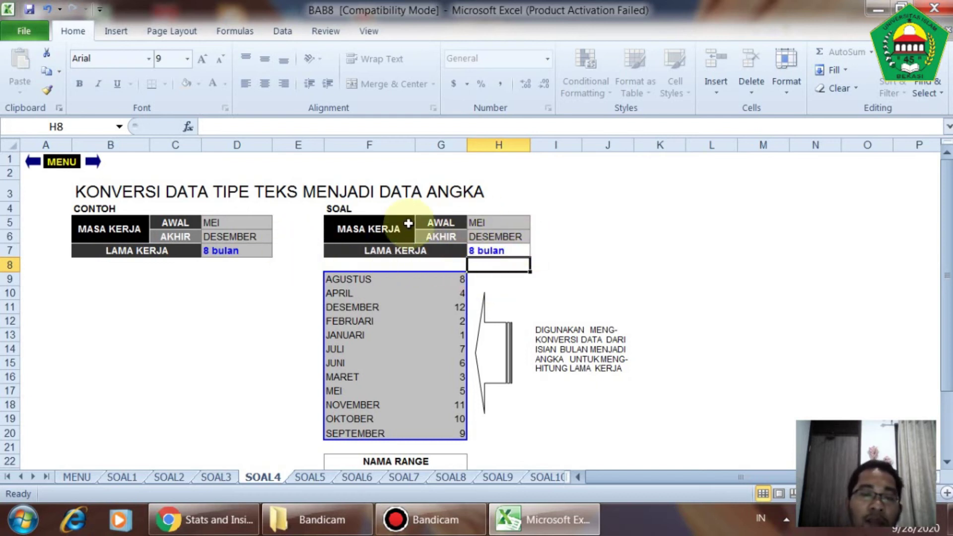
Set the exercise's start month in H5 to AGUSTUS
{"action": "left_click", "coordinate": [521, 225]}
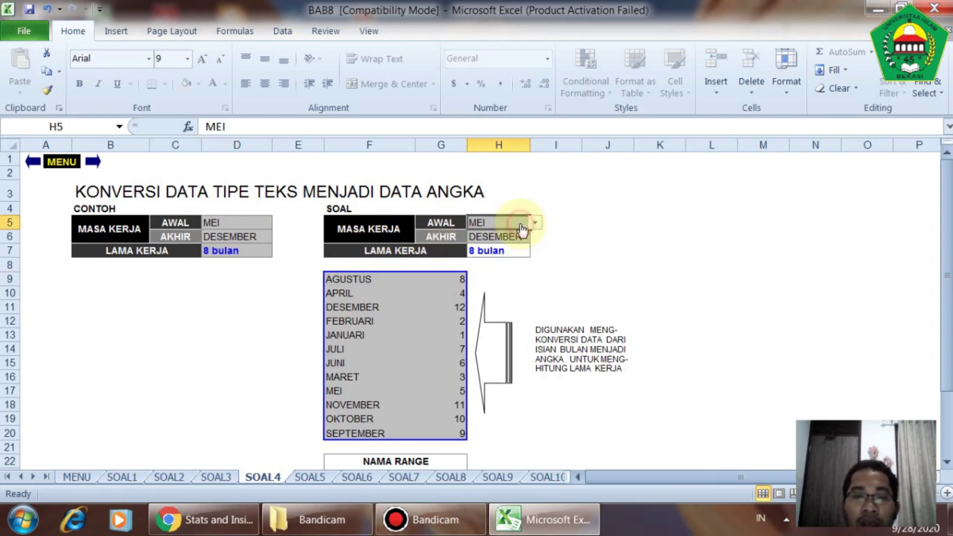
{"action": "left_click", "coordinate": [534, 223]}
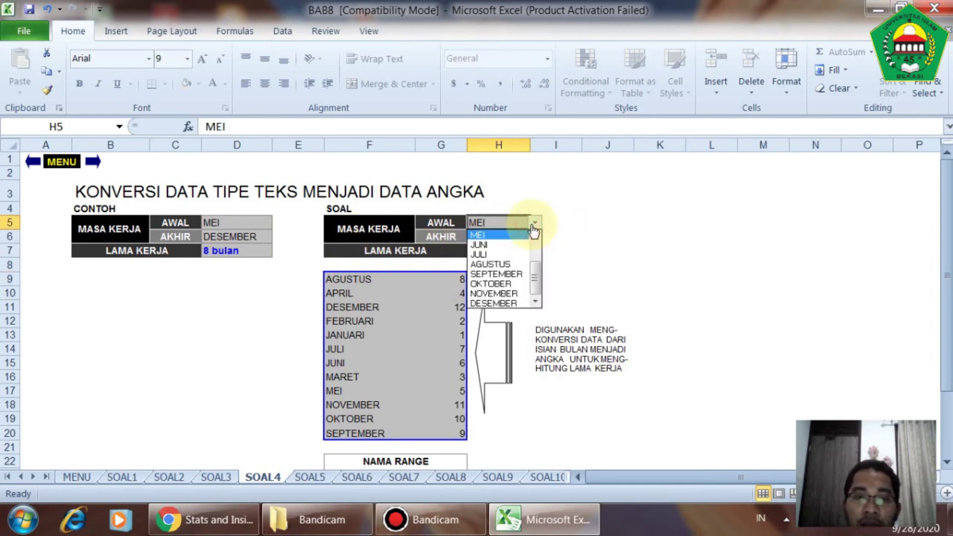
{"action": "left_click", "coordinate": [504, 265]}
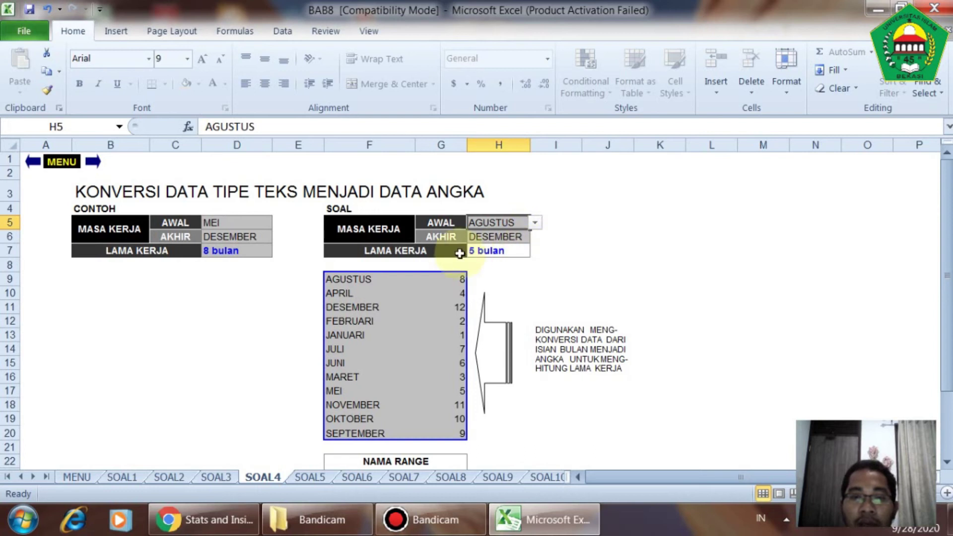
Set the example's start month in D5 to AGUSTUS, giving 5 bulan in both
{"action": "left_click", "coordinate": [264, 224]}
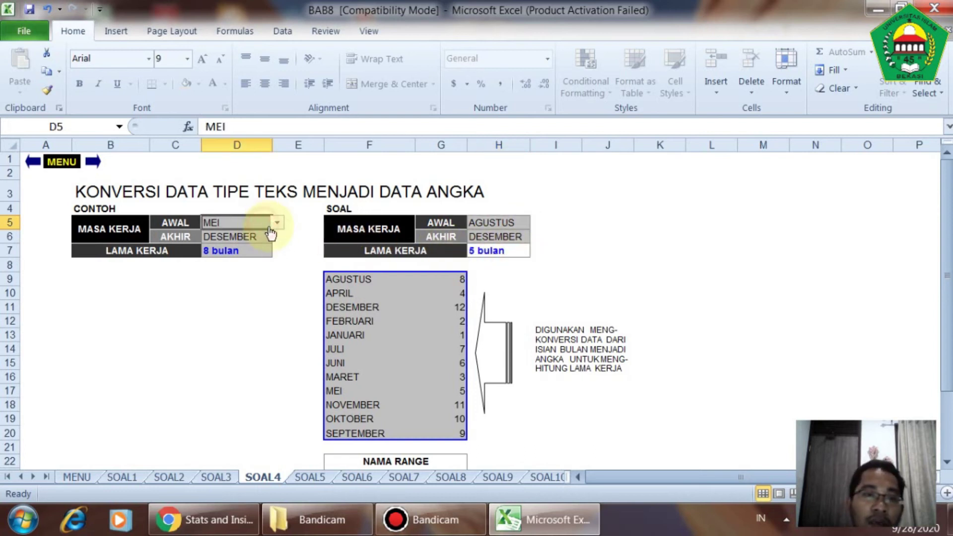
{"action": "left_click", "coordinate": [276, 223]}
{"action": "left_click", "coordinate": [236, 266]}
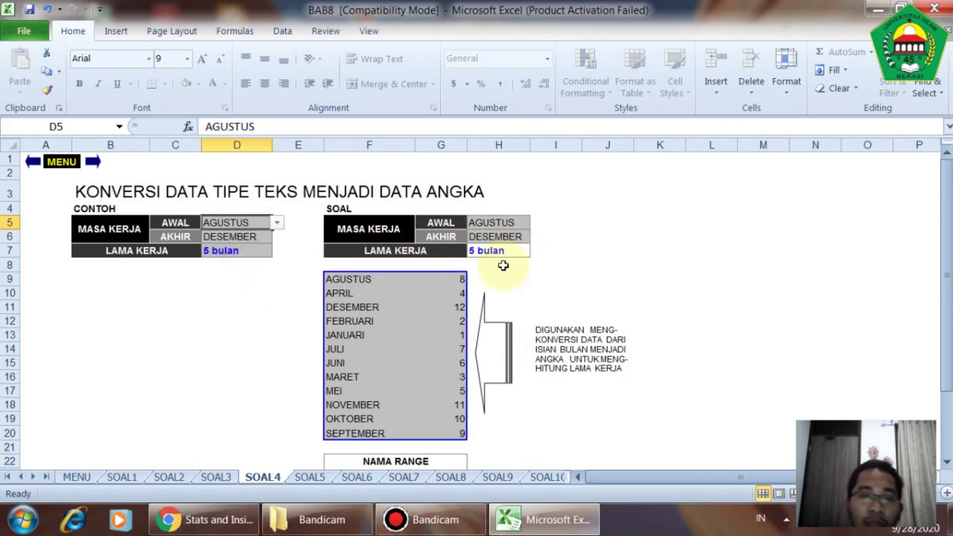
{"action": "left_click", "coordinate": [548, 280]}
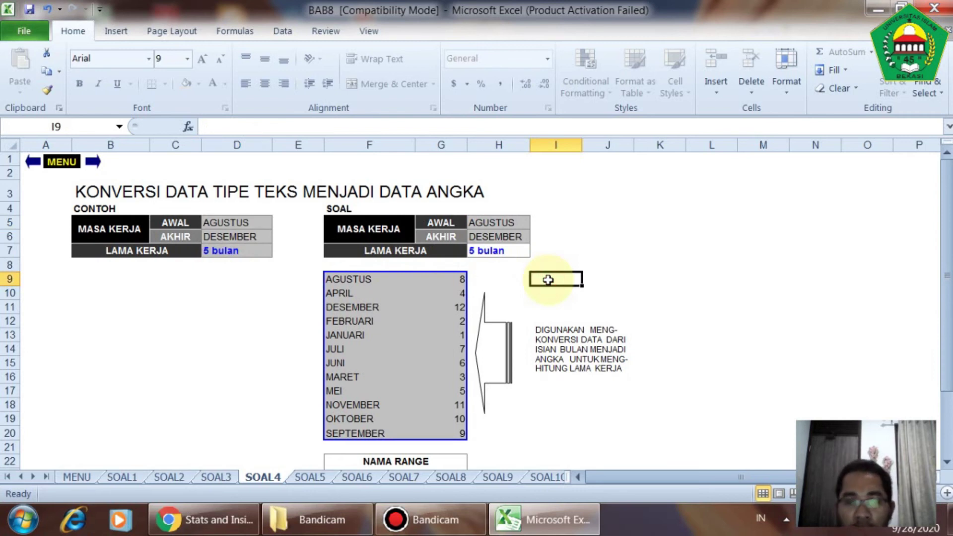